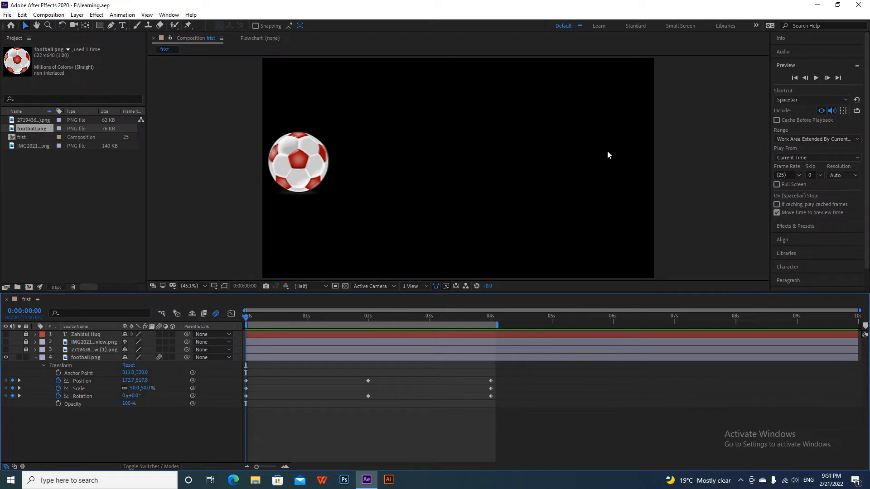
Preview the football animation in the frist composition and return the playhead to the start.
key("space")
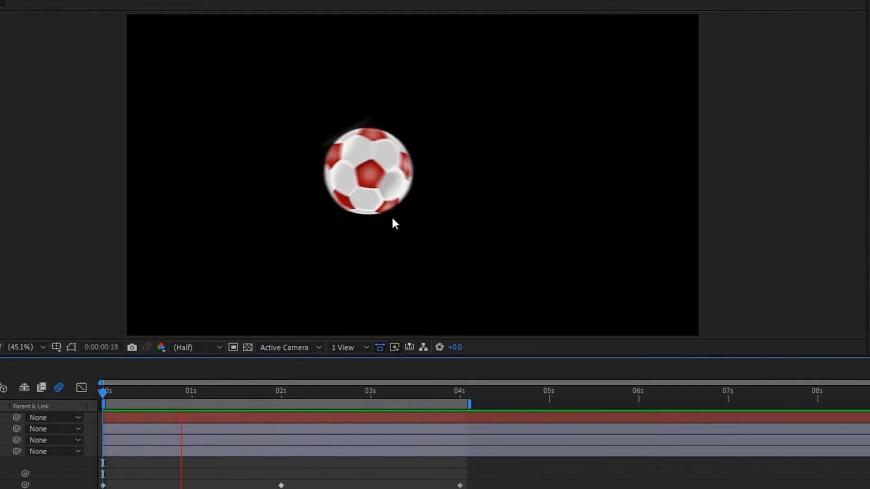
key("space")
left_click_drag(383, 393, 100, 406)
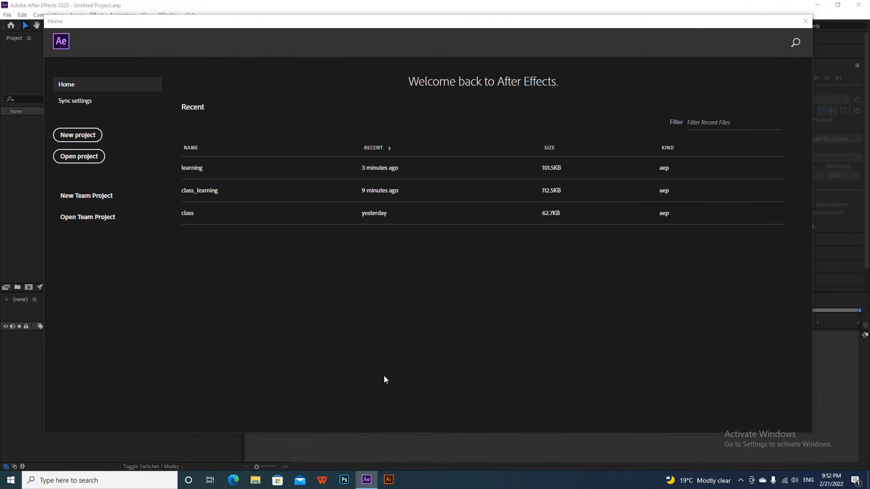
Open the class_learning project and create a composition named practice2 with a duration of 5 seconds.
left_click(206, 194)
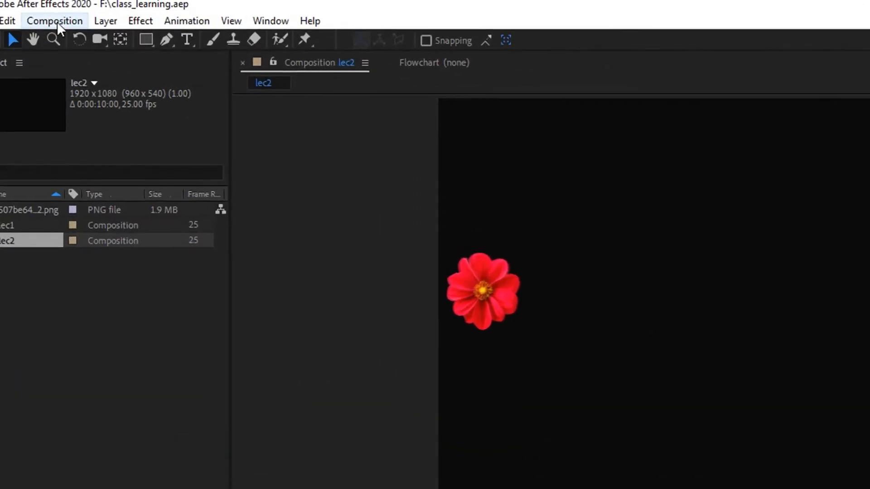
left_click(56, 20)
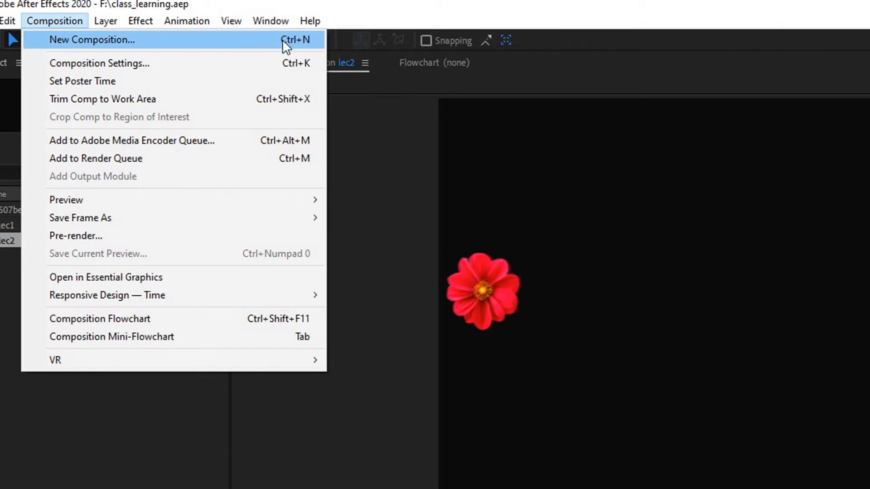
left_click(137, 43)
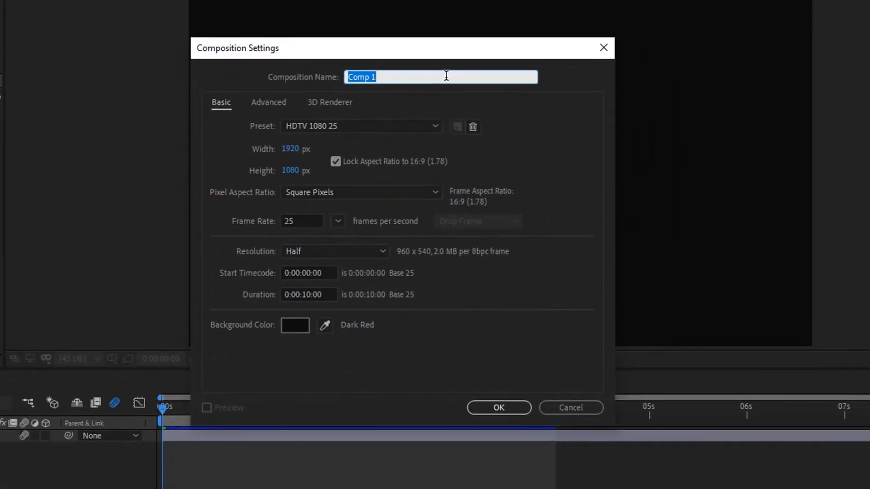
type("practice2")
double_click(309, 294)
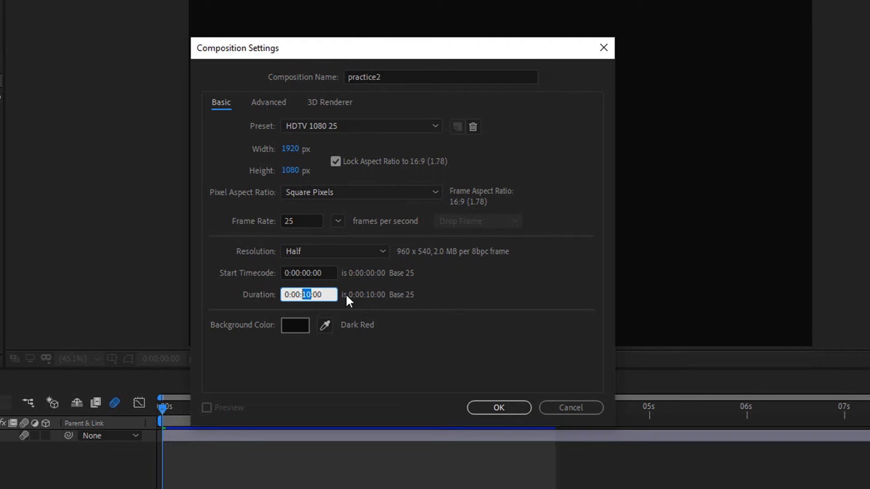
type("5")
left_click(497, 409)
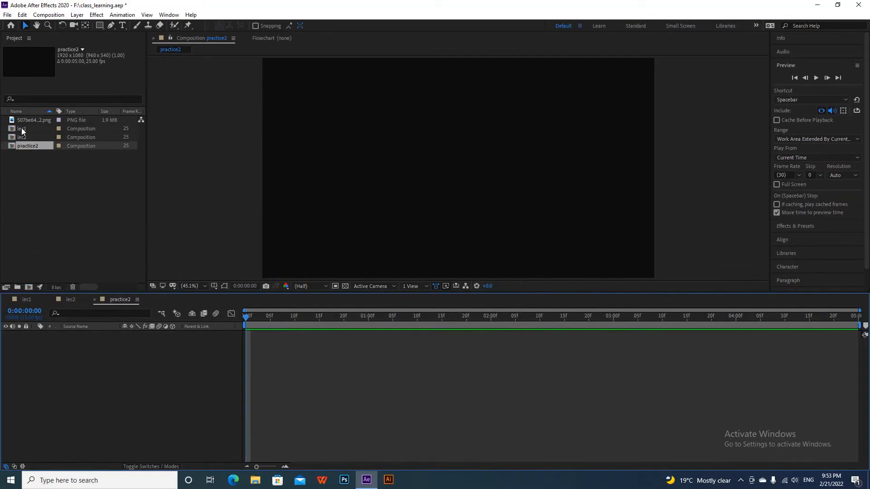
Preview the flower animation in the lec1 composition, then return to the practice2 composition.
double_click(21, 128)
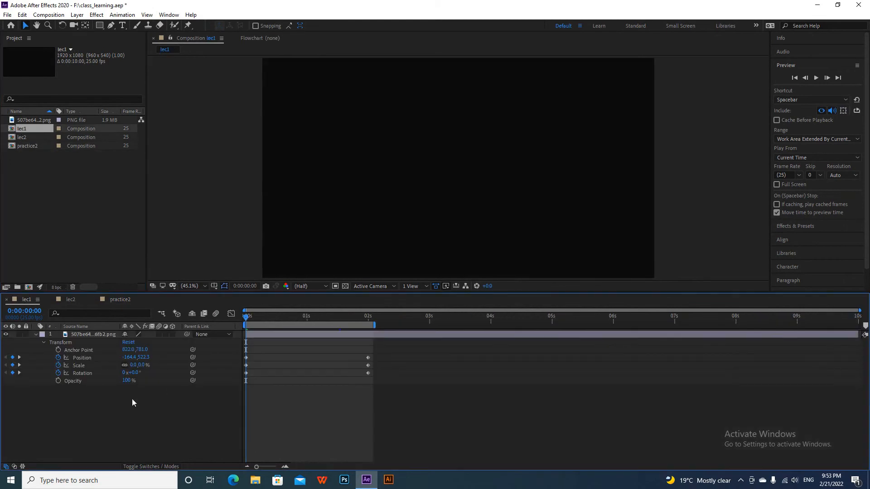
key("space")
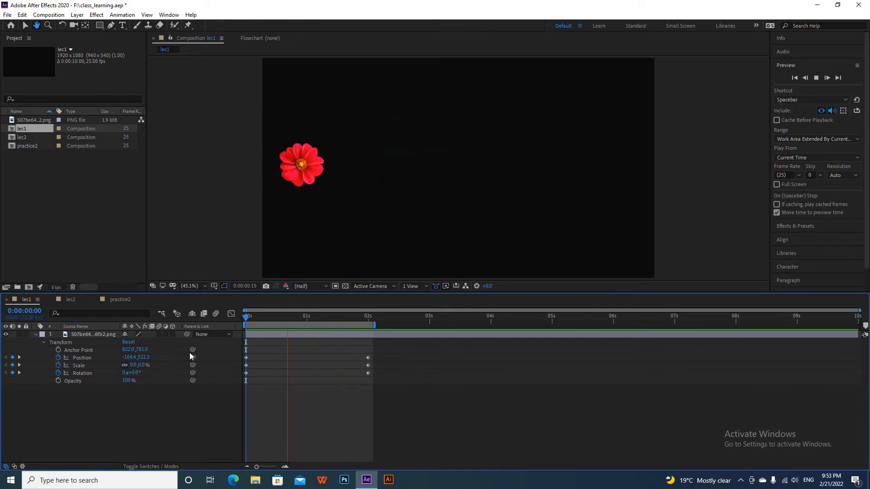
key("space")
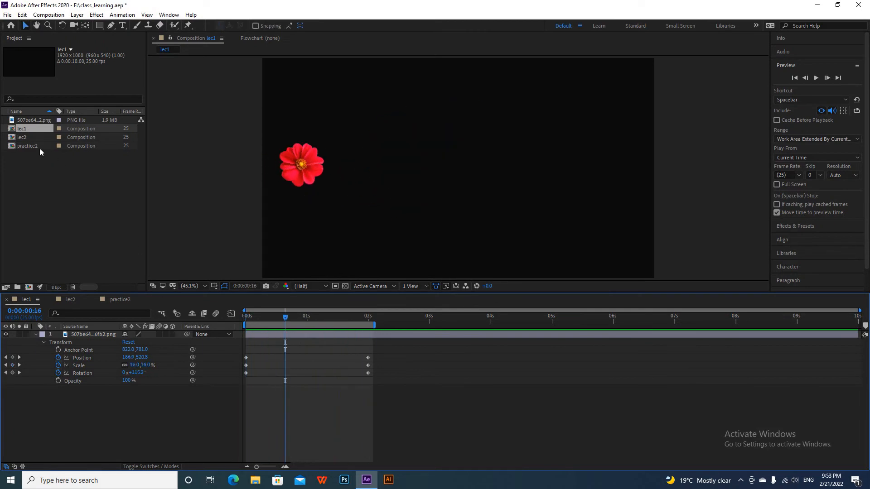
double_click(29, 146)
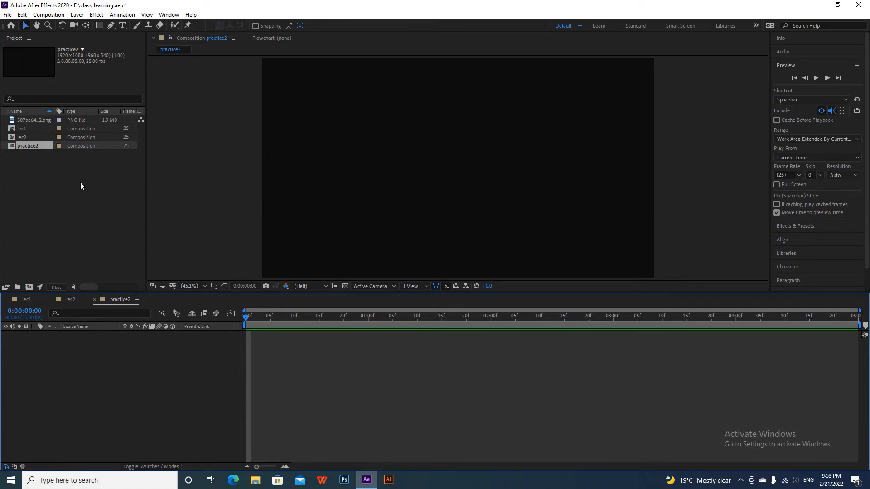
Import the football PNG from the G: drive as footage and add it as a layer in practice2.
double_click(56, 186)
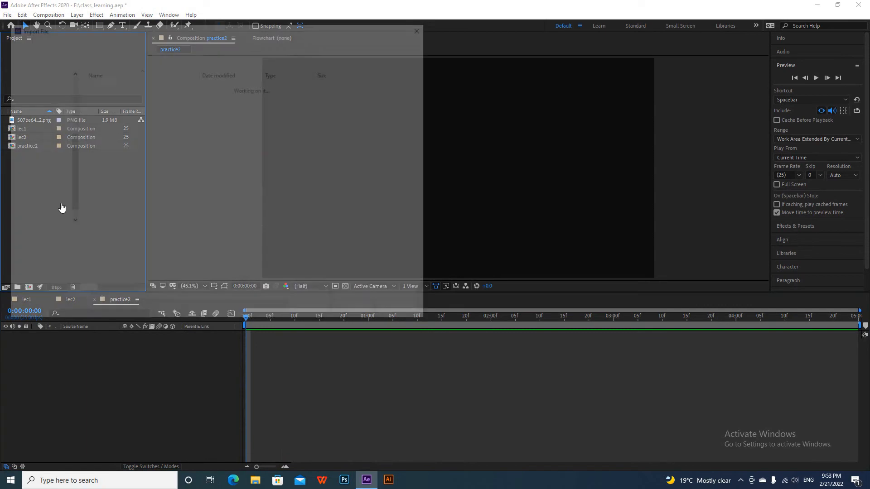
left_click(103, 145)
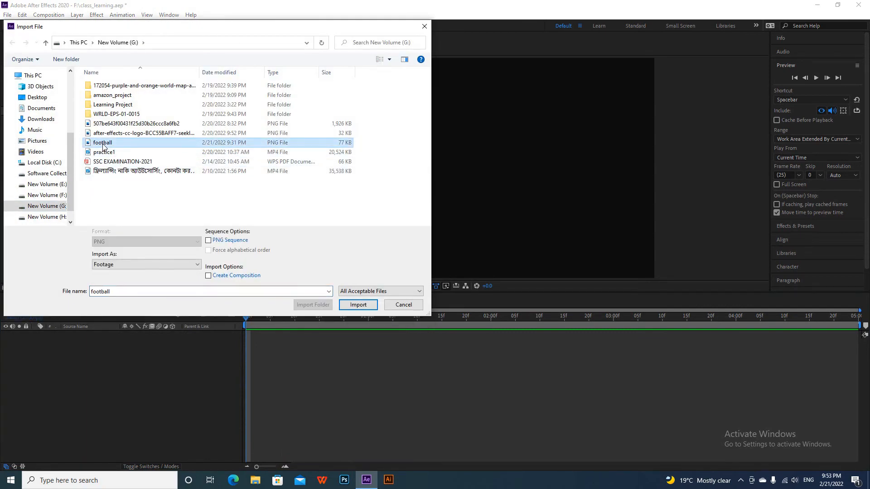
left_click(359, 306)
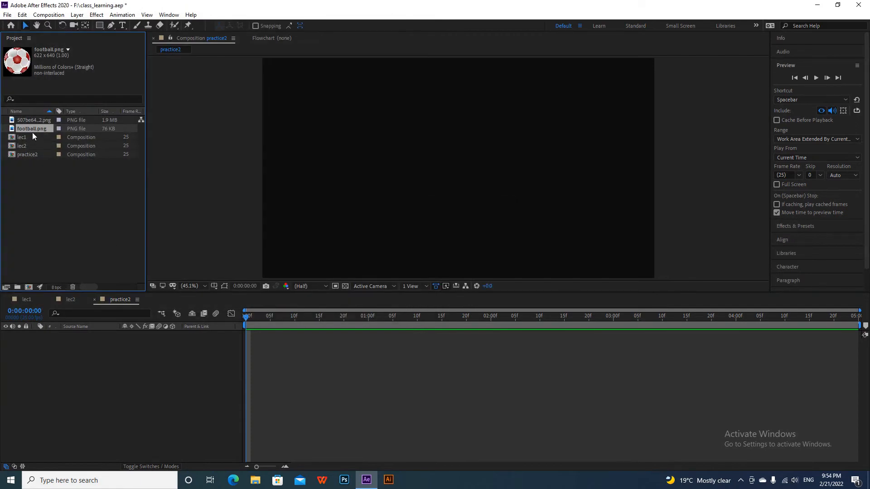
left_click_drag(34, 130, 32, 343)
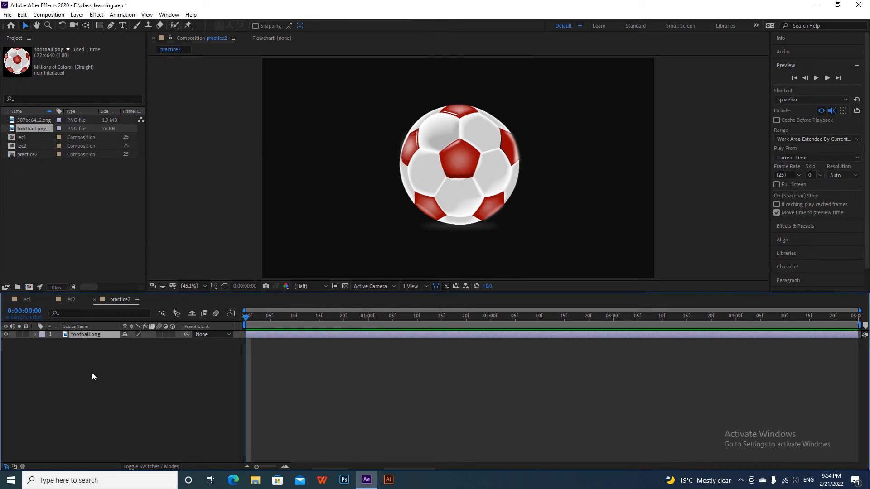
Reveal the football layer's transform properties and keyframe its scale at 50% at the start of the timeline.
left_click(35, 335)
left_click(43, 344)
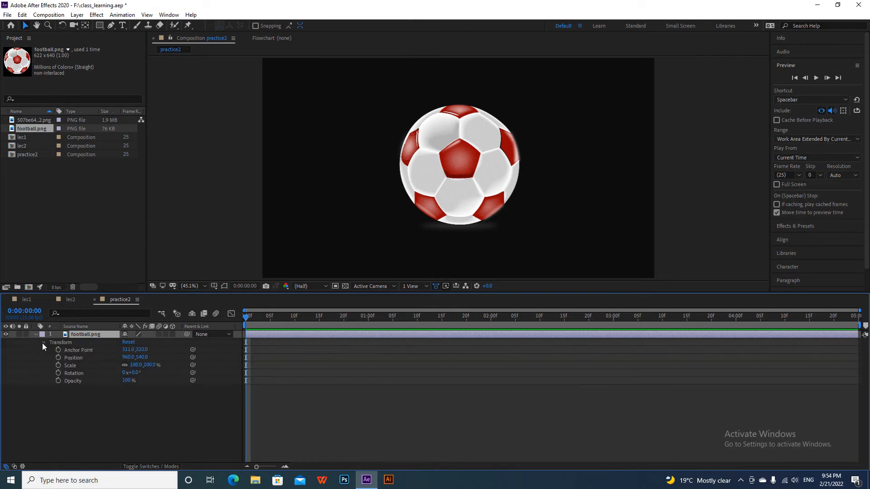
left_click(56, 366)
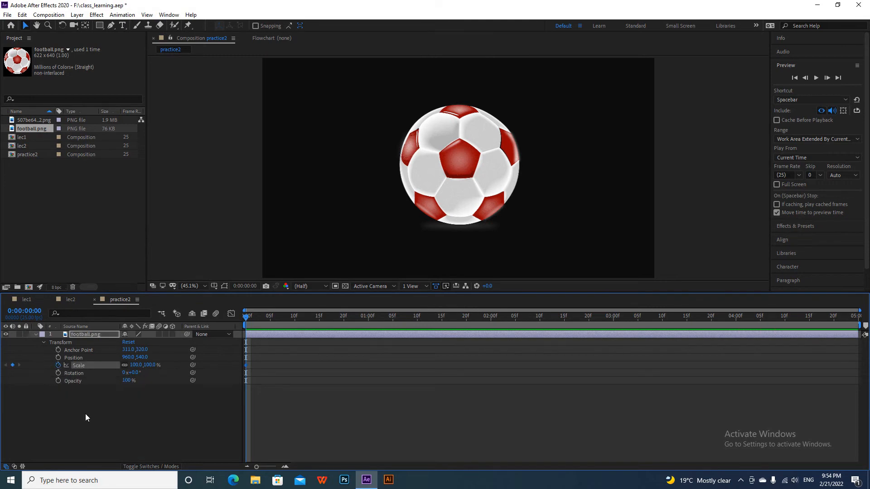
left_click(135, 365)
type("50")
key("Return")
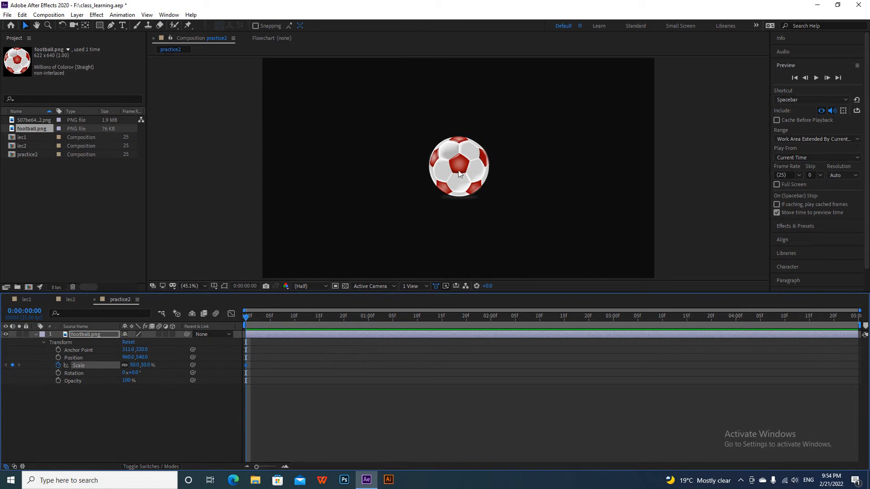
At 0 seconds, keyframe the football's position at about 168, 527 near the frame's left edge and add a rotation keyframe.
left_click(58, 358)
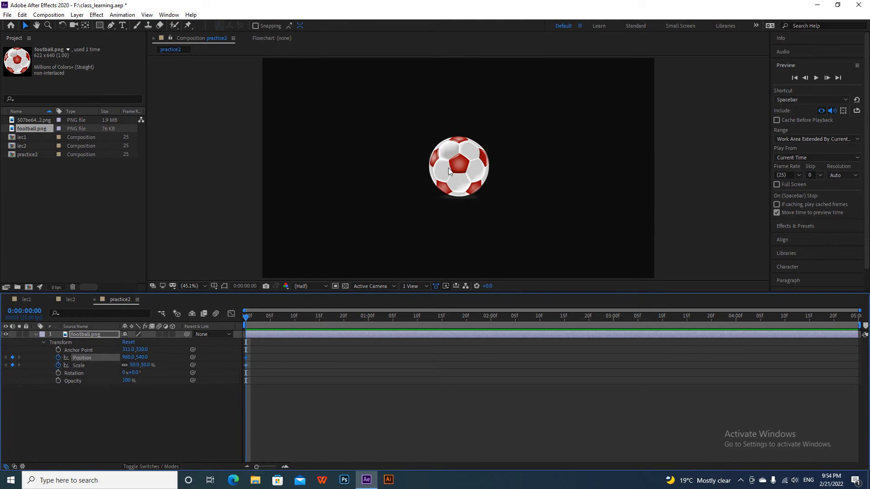
left_click_drag(453, 165, 292, 165)
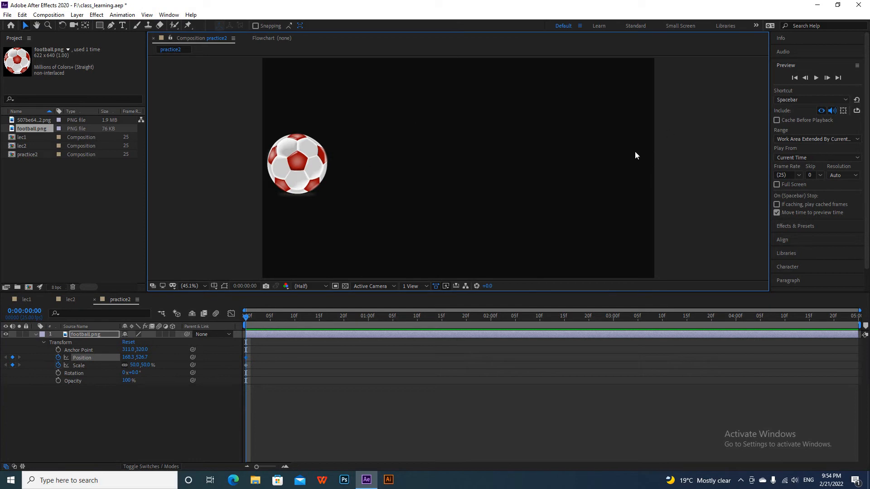
left_click(58, 373)
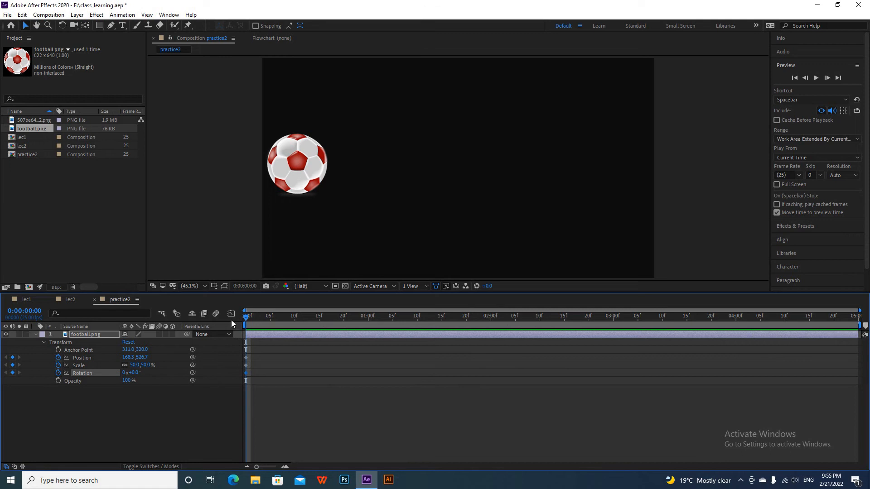
At 2 seconds, keyframe the football's horizontal position at about 1704 near the frame's right edge and its rotation at 1 full revolution.
left_click_drag(246, 319, 489, 325)
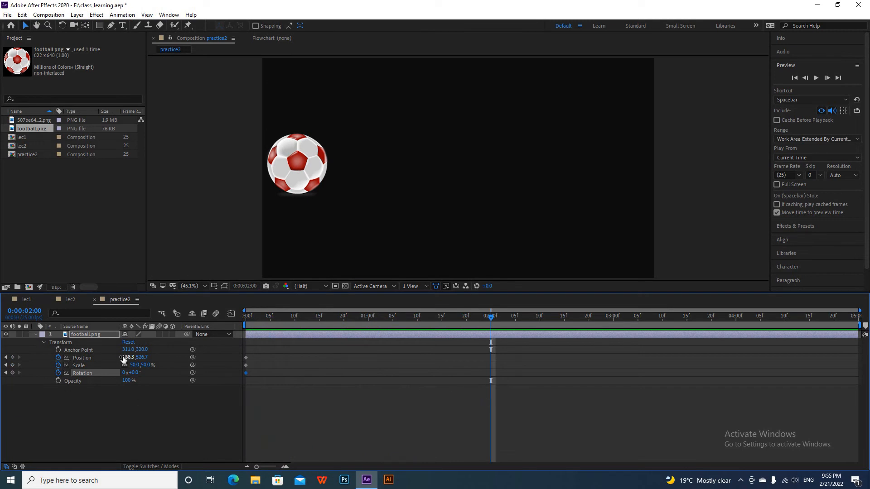
left_click_drag(124, 359, 818, 359)
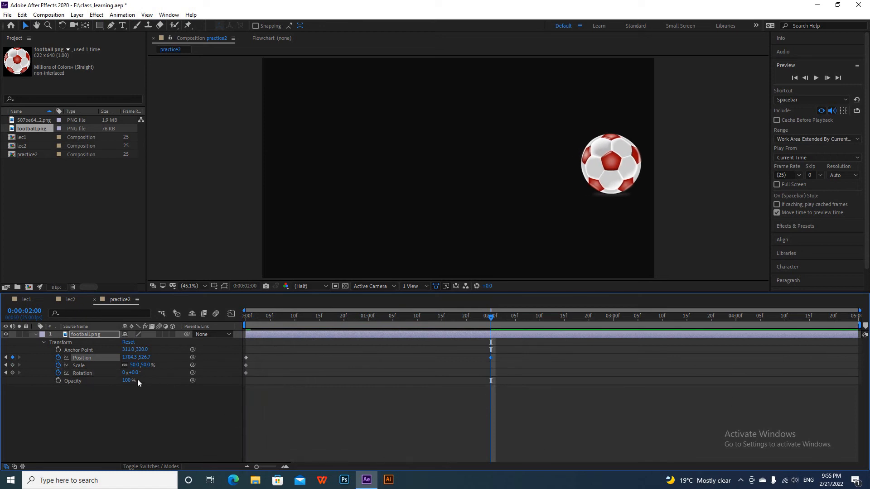
left_click(125, 373)
type("1")
left_click(138, 423)
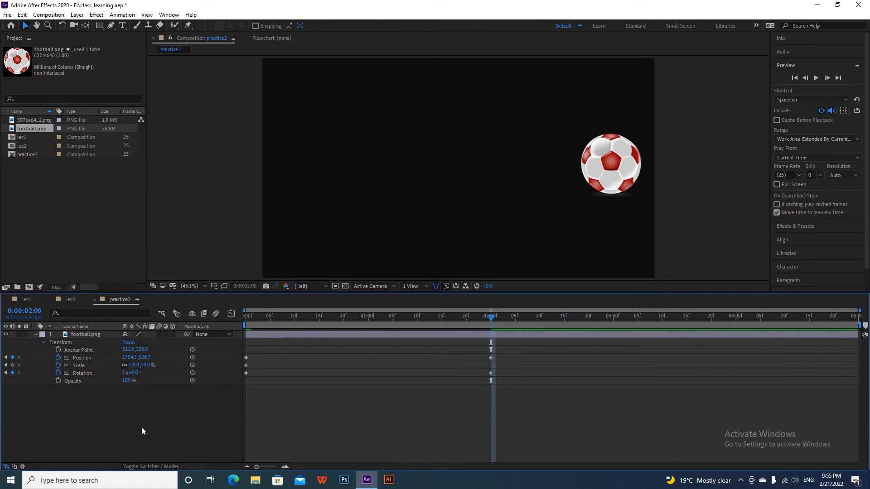
Preview the football's rolling animation from the start of the timeline.
left_click_drag(489, 317, 246, 318)
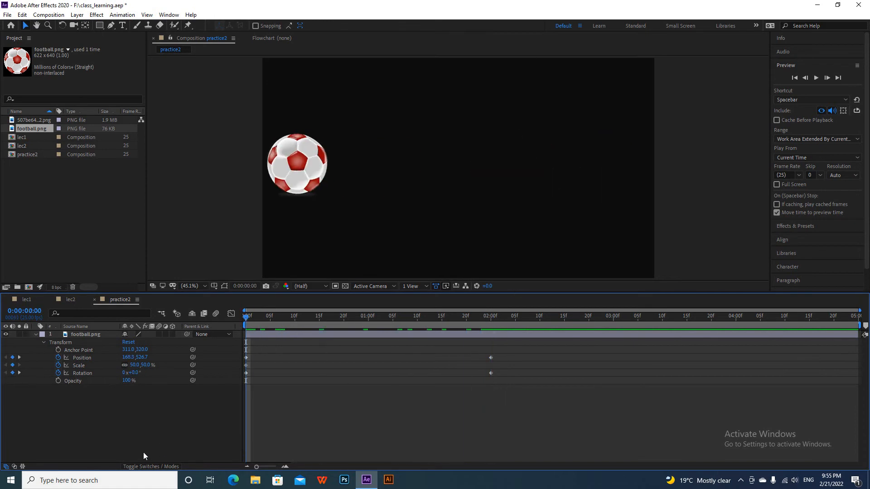
key("space")
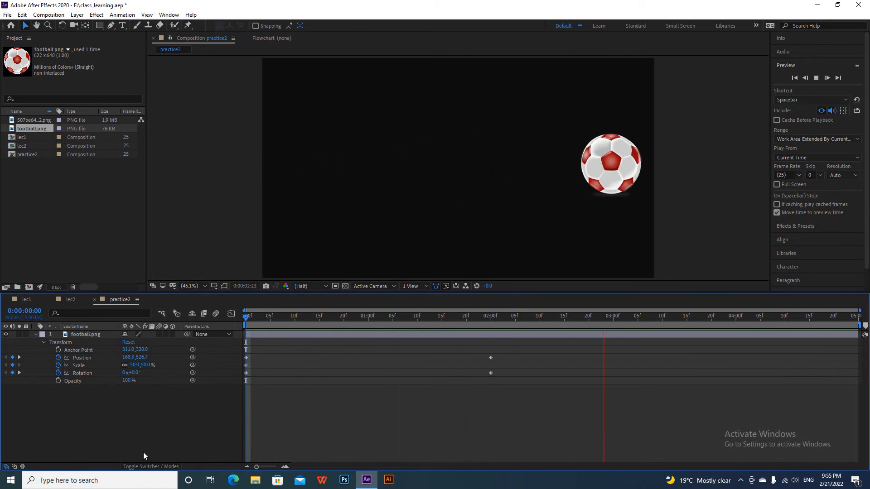
key("space")
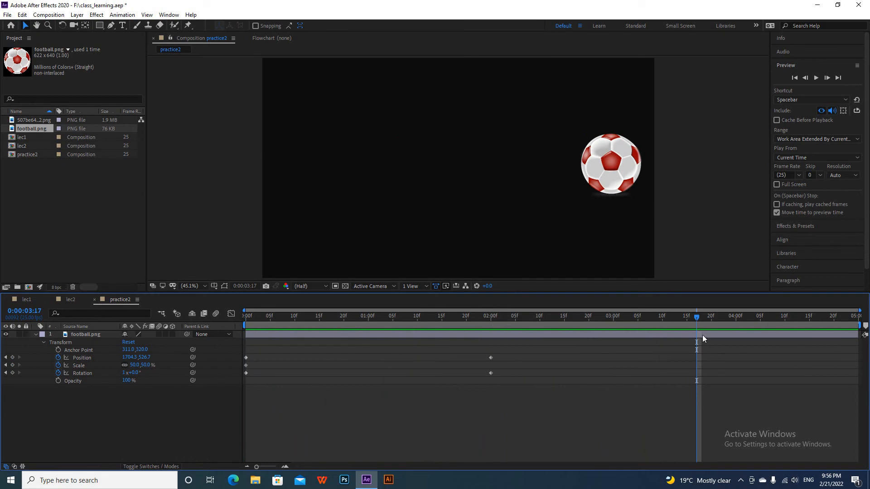
Copy the football's position, scale and rotation keyframes from 0 seconds and paste them at 4 seconds.
left_click_drag(697, 318, 736, 320)
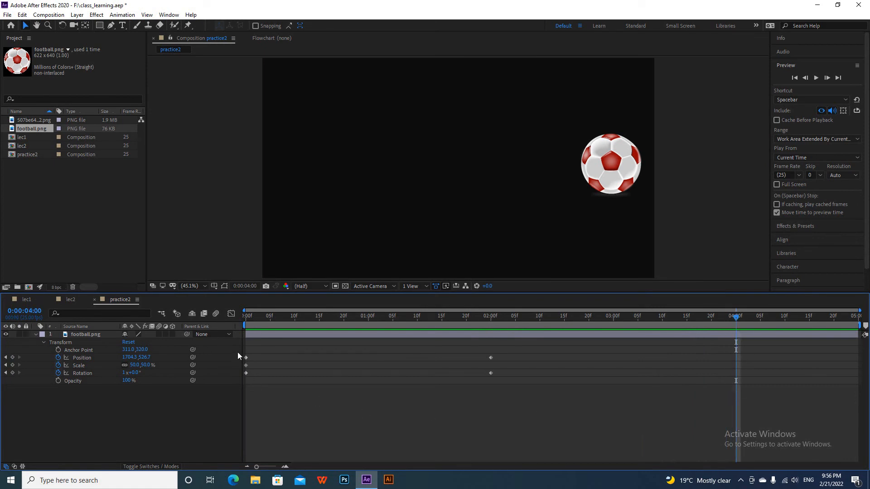
left_click_drag(238, 352, 251, 380)
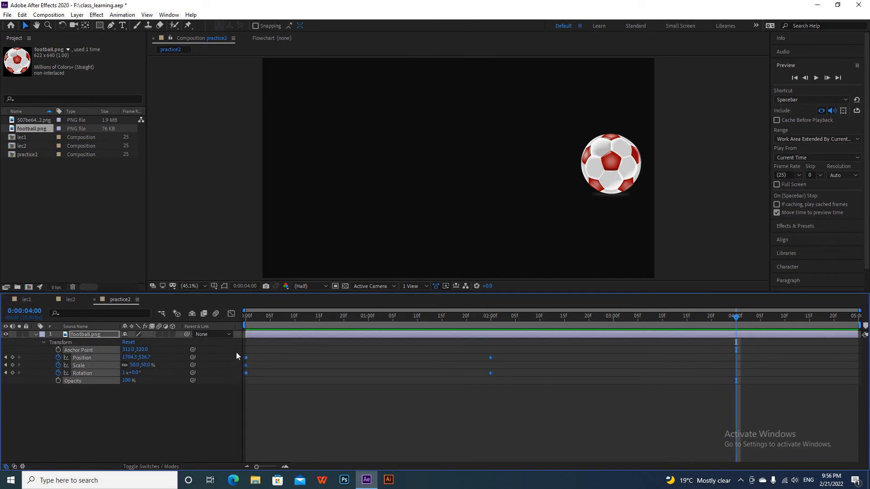
left_click(251, 402)
left_click_drag(237, 352, 252, 379)
key("ctrl+c")
key("ctrl+v")
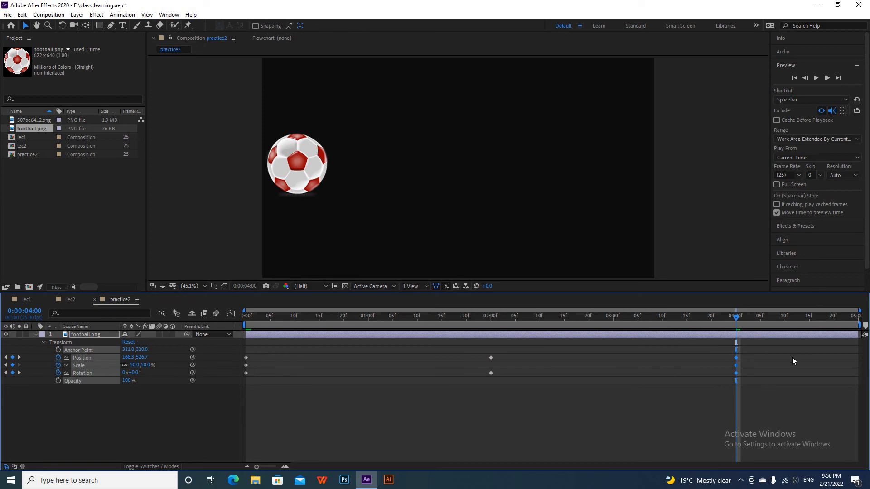
left_click(688, 398)
Shorten the work area to end at about 4 seconds, just past the last keyframes, and preview the football's back-and-forth roll.
left_click_drag(737, 317, 245, 325)
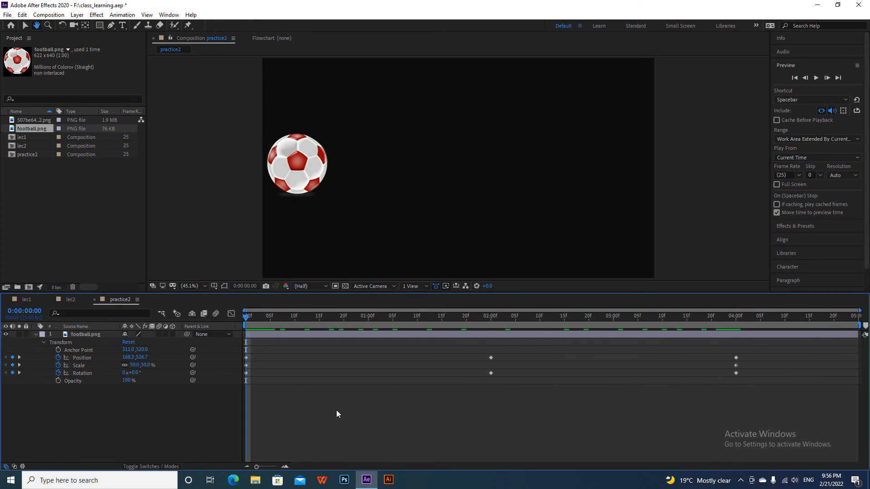
key("space")
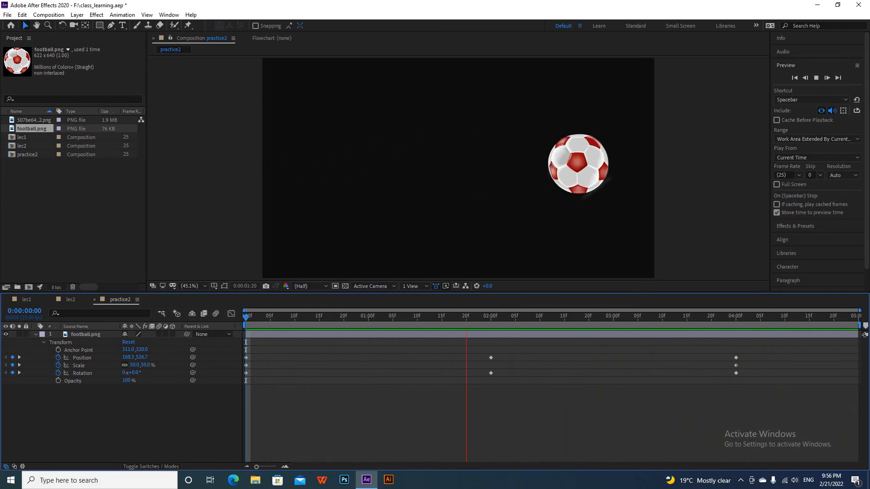
left_click_drag(863, 325, 741, 325)
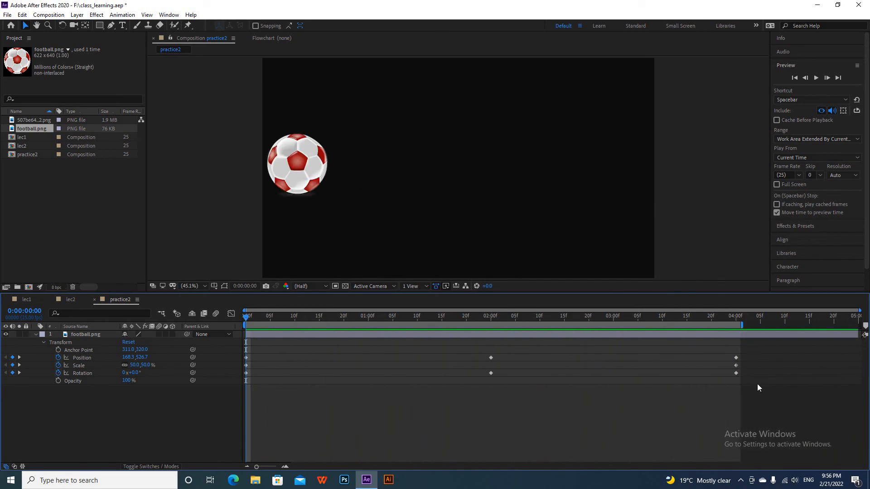
key("space")
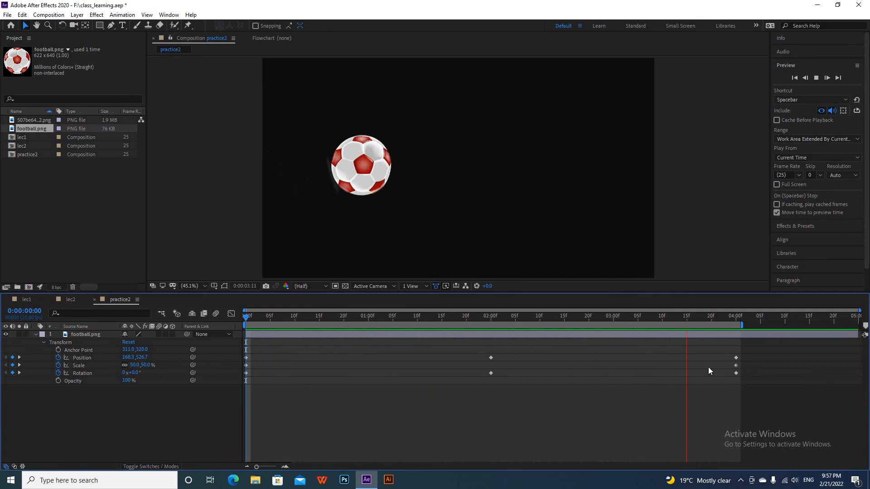
key("space")
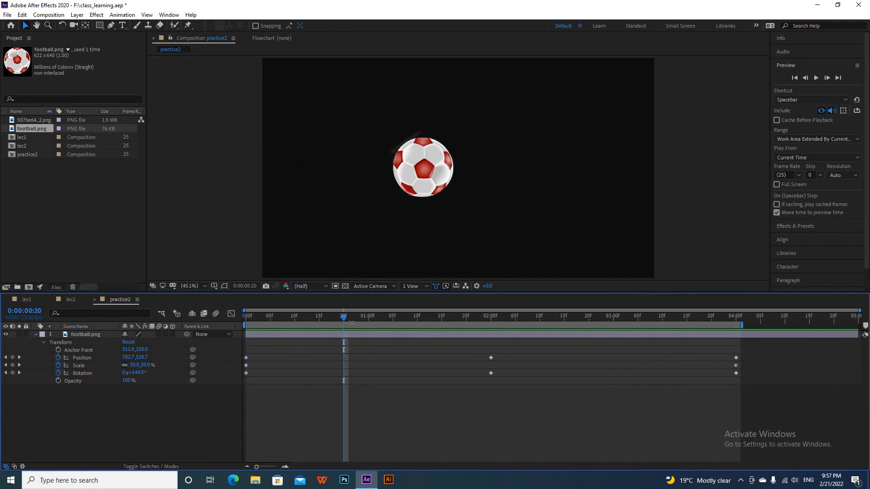
Return to 0 seconds and enable motion blur for the football.png layer and the composition.
left_click_drag(345, 320, 265, 322)
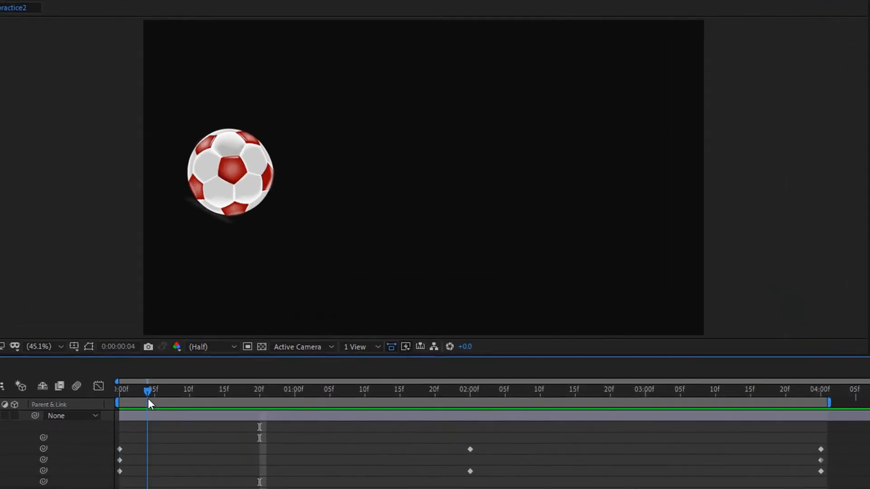
left_click_drag(149, 400, 116, 396)
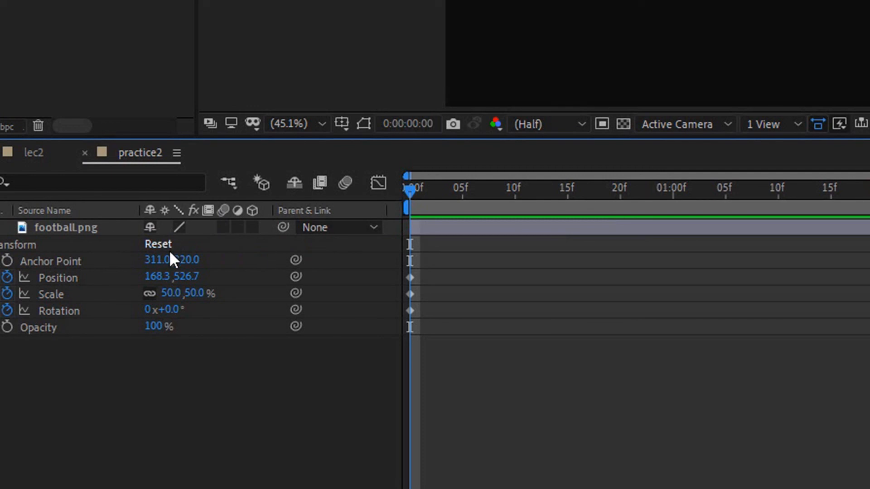
left_click(221, 227)
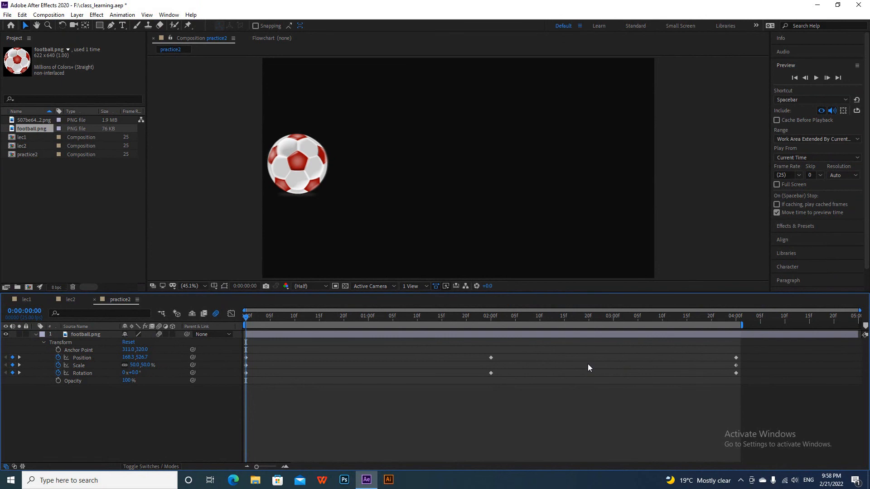
Preview the football's motion blur and examine individual frames of the outward and return rolls, up to about 3 seconds.
key("space")
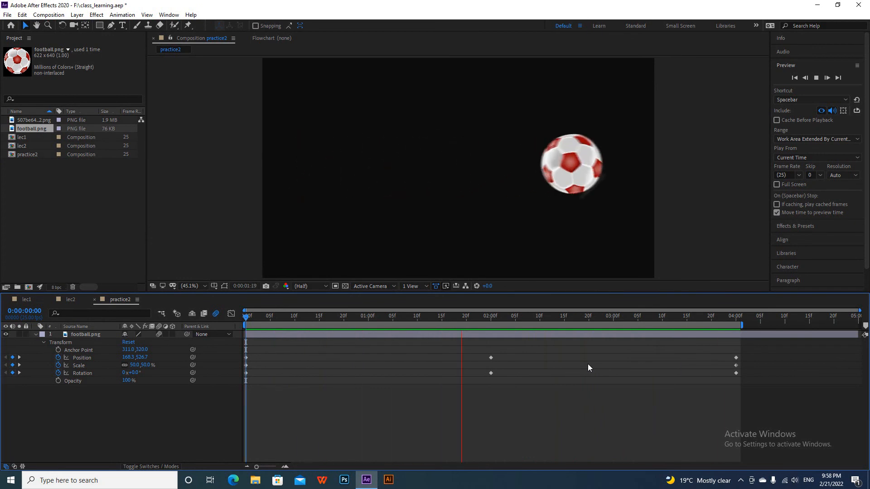
key("space")
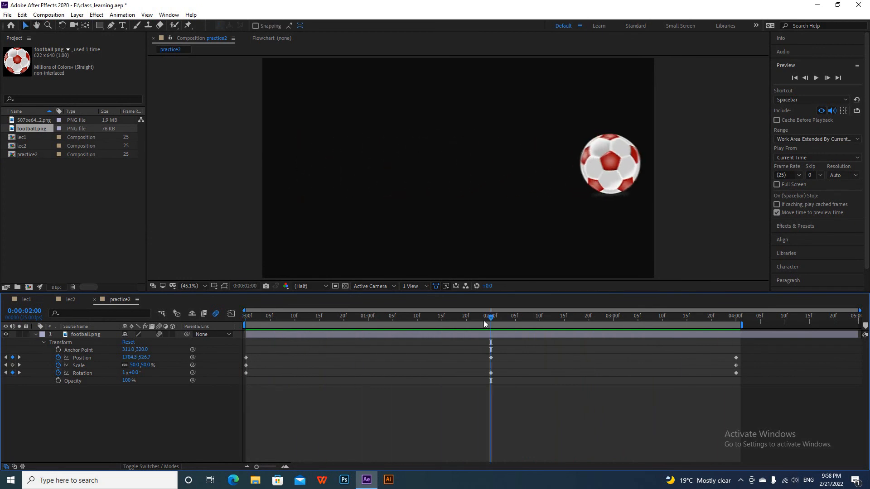
left_click_drag(470, 318, 410, 319)
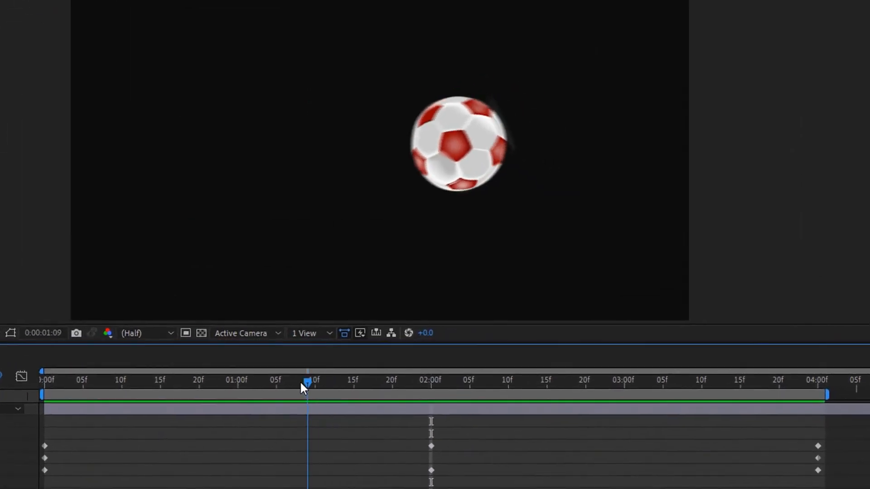
left_click_drag(300, 382, 642, 423)
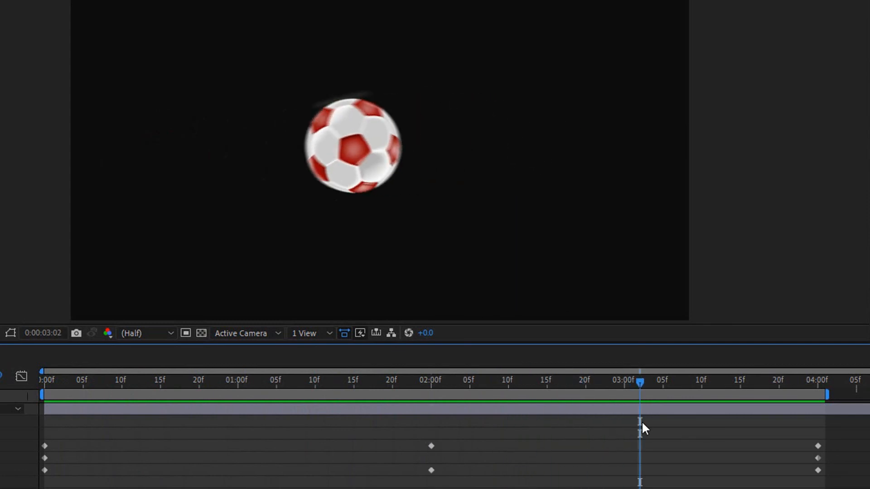
key("space")
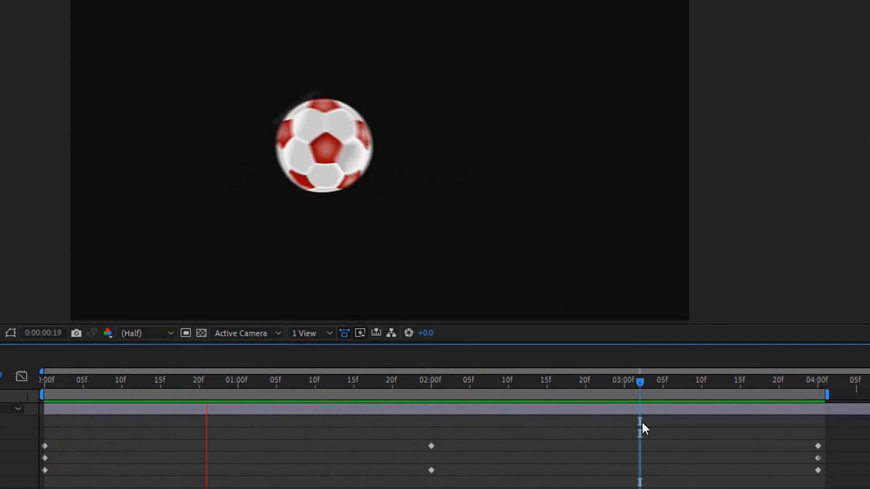